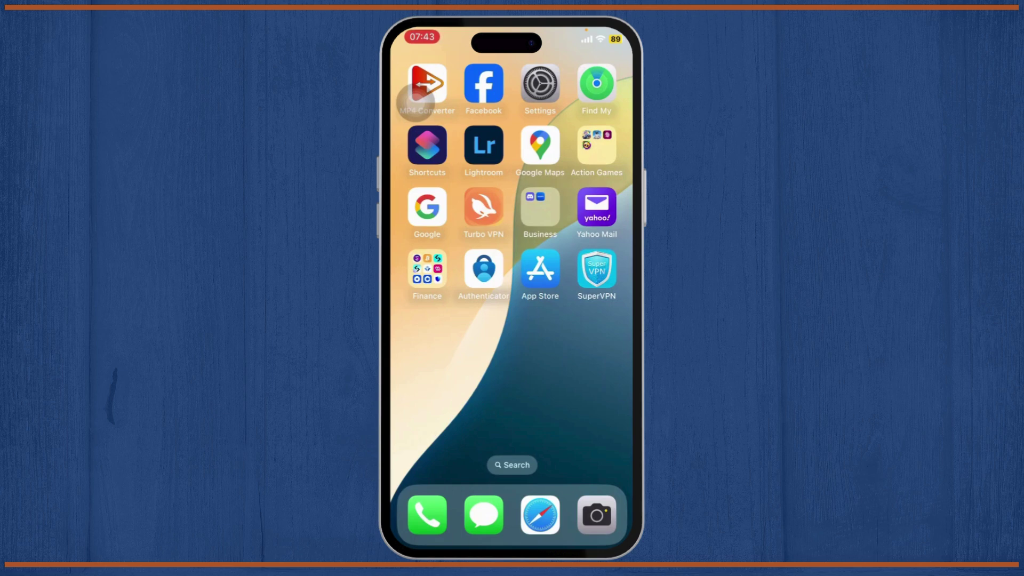
Check Wi-Fi and VPN status in Control Center, then go into the General settings page
{"action": "left_click_drag", "start_coordinate": [608, 33], "coordinate": [609, 320]}
{"action": "left_click", "coordinate": [460, 172]}
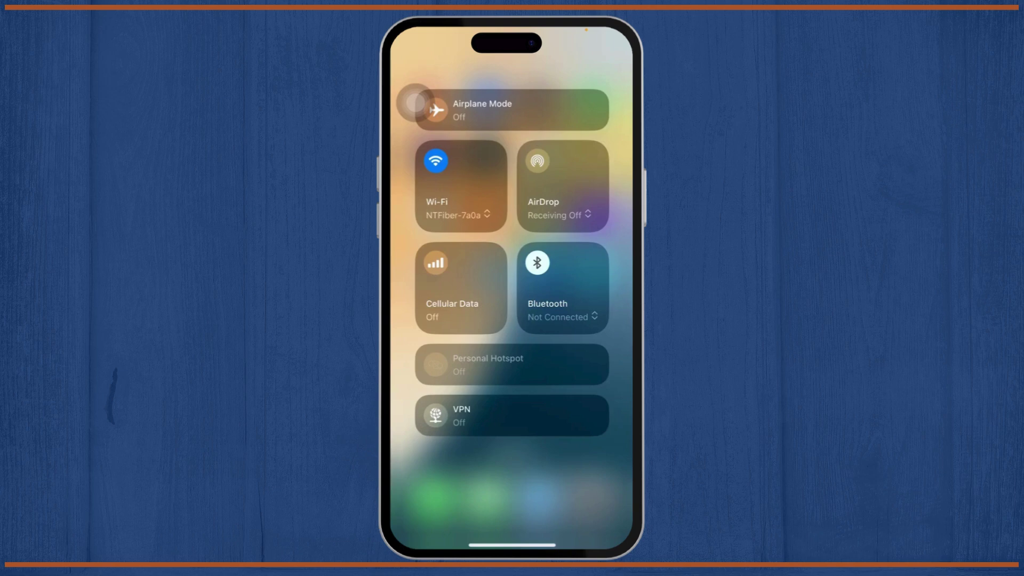
{"action": "left_click", "coordinate": [513, 480]}
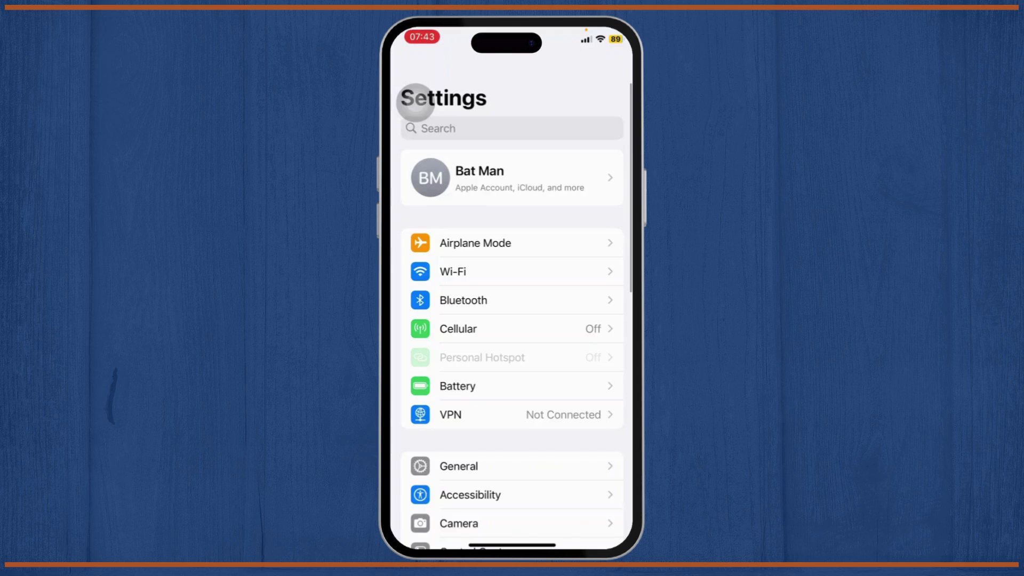
{"action": "scroll", "coordinate": [416, 103], "scroll_direction": "down", "scroll_amount": 3}
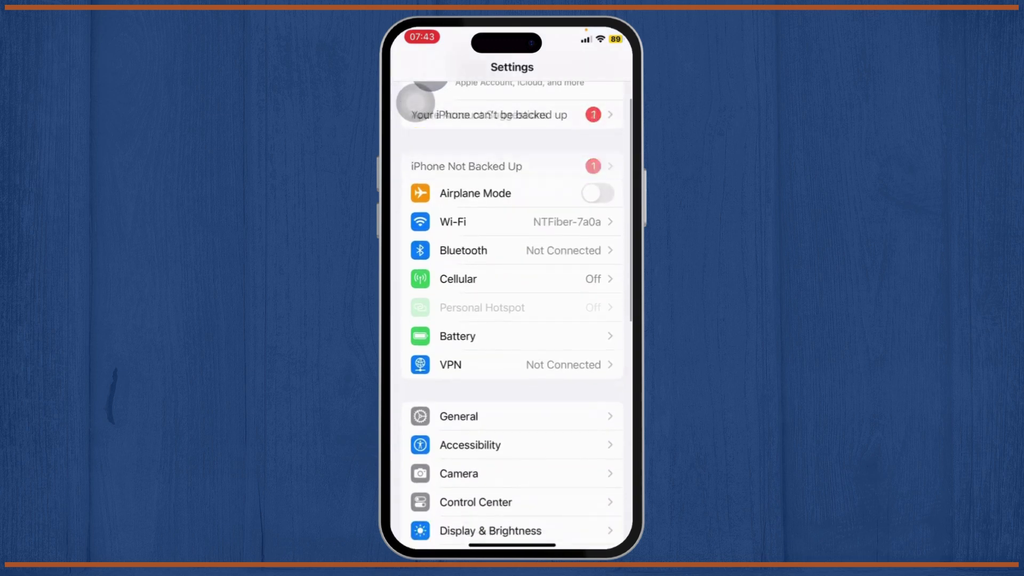
{"action": "left_click", "coordinate": [458, 389]}
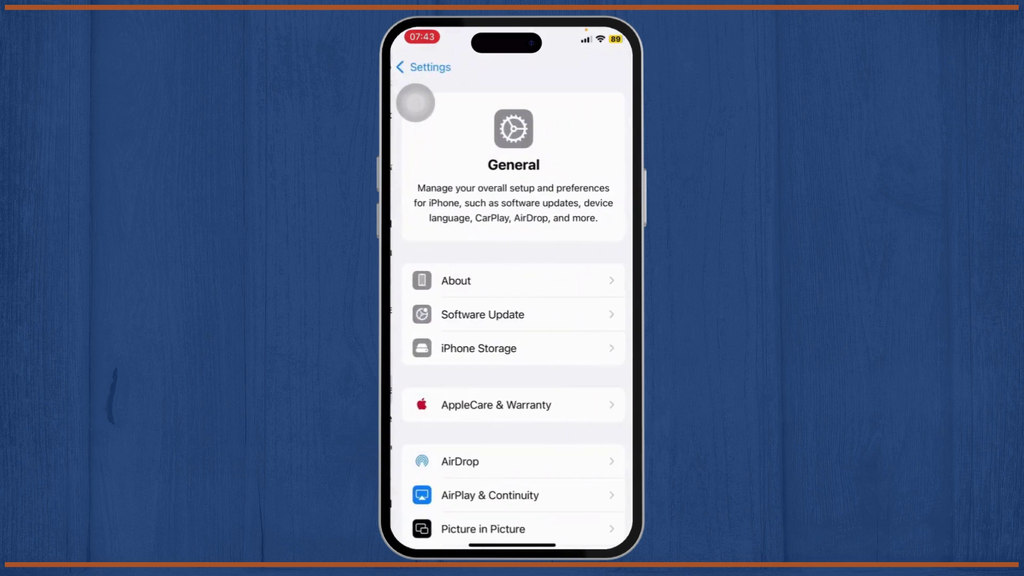
{"action": "scroll", "coordinate": [415, 103], "scroll_direction": "down", "scroll_amount": 2}
{"action": "scroll", "coordinate": [415, 102], "scroll_direction": "down", "scroll_amount": 2}
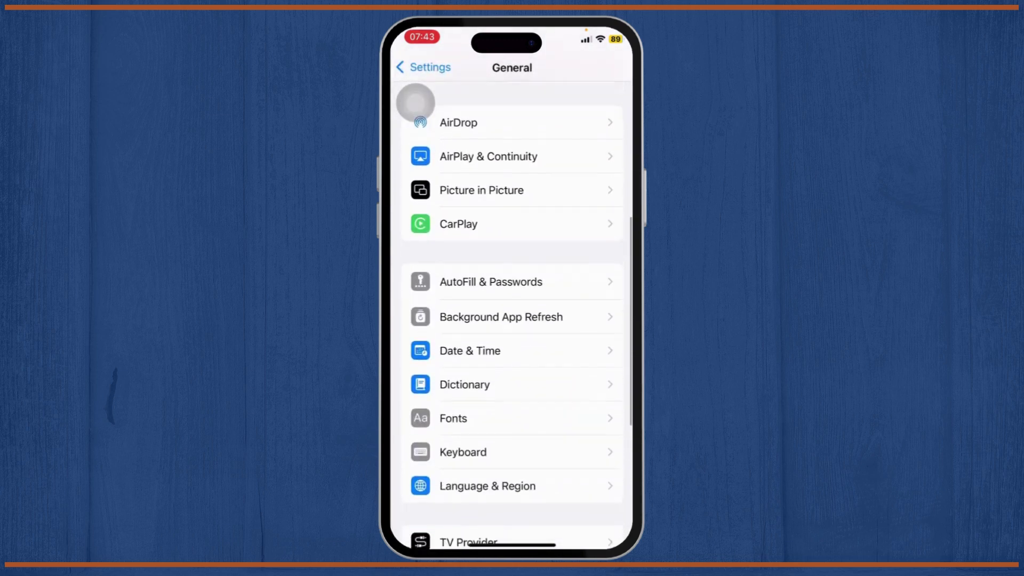
{"action": "scroll", "coordinate": [415, 103], "scroll_direction": "down", "scroll_amount": 2}
{"action": "scroll", "coordinate": [414, 103], "scroll_direction": "down", "scroll_amount": 1}
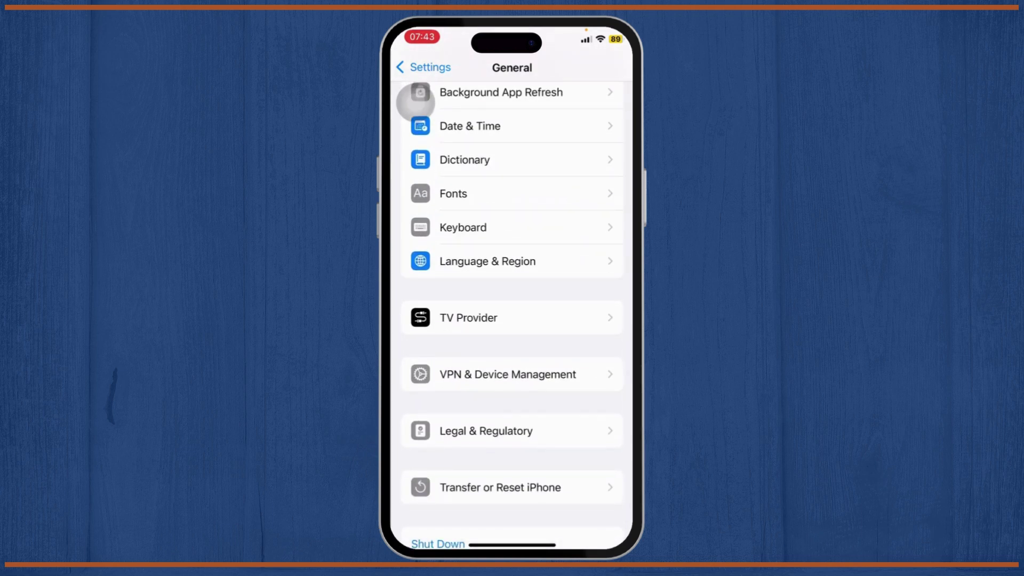
View VPN & Device Management, confirming VPN is Not Connected with no profiles
{"action": "left_click", "coordinate": [507, 374]}
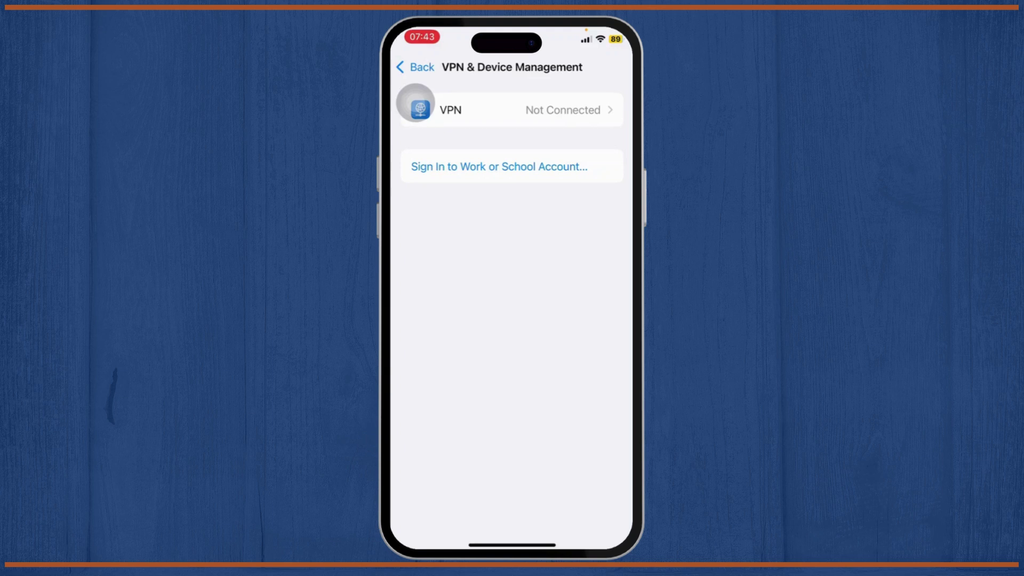
Check Software Update from General, finding iOS 18.4.1 available, and return to General
{"action": "left_click", "coordinate": [415, 102]}
{"action": "scroll", "coordinate": [415, 103], "scroll_direction": "up", "scroll_amount": 5}
{"action": "scroll", "coordinate": [416, 103], "scroll_direction": "up", "scroll_amount": 5}
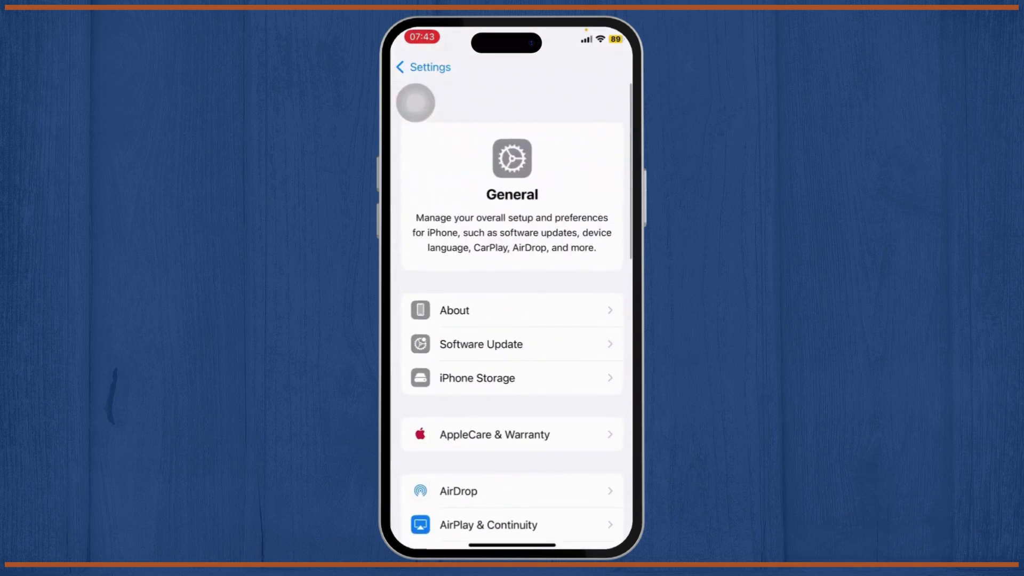
{"action": "scroll", "coordinate": [414, 103], "scroll_direction": "up", "scroll_amount": 1}
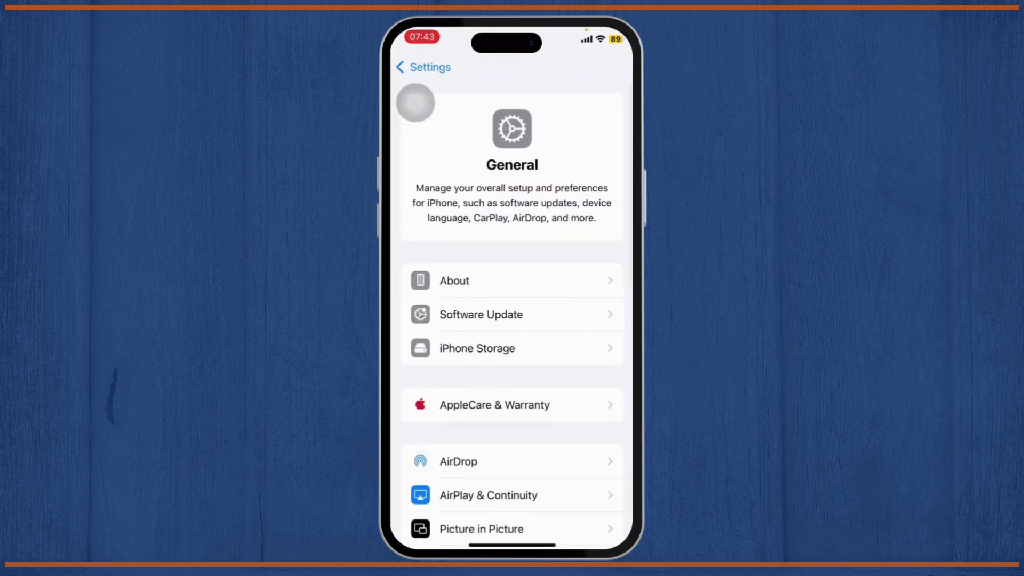
{"action": "left_click", "coordinate": [481, 314]}
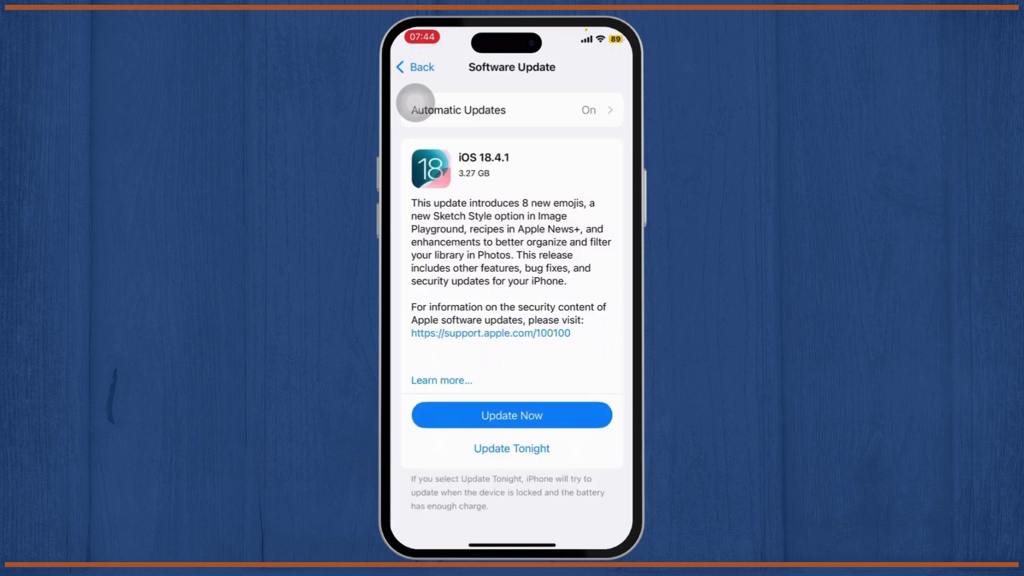
{"action": "left_click", "coordinate": [416, 66]}
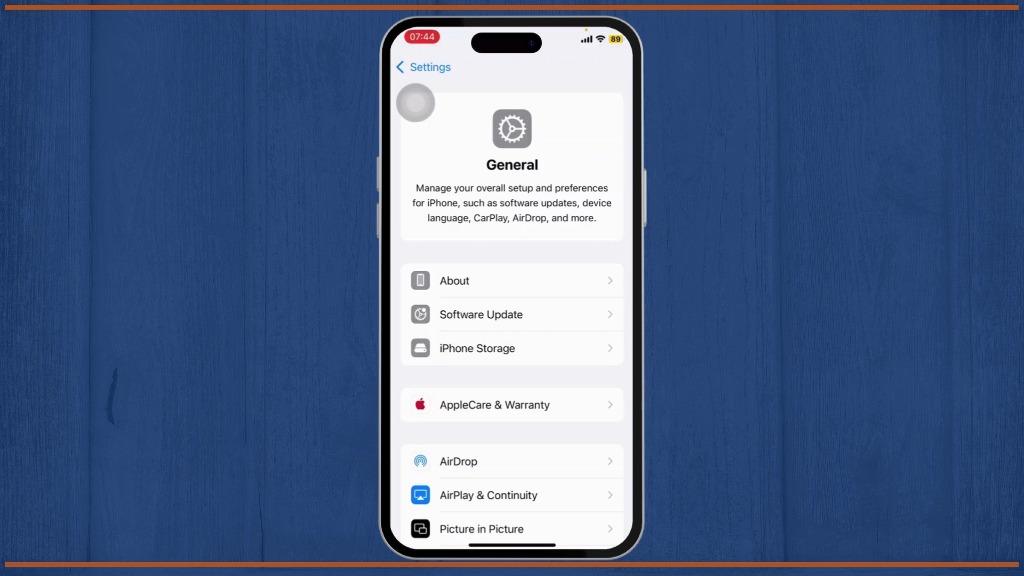
{"action": "scroll", "coordinate": [415, 102], "scroll_direction": "down", "scroll_amount": 5}
{"action": "scroll", "coordinate": [414, 103], "scroll_direction": "down", "scroll_amount": 3}
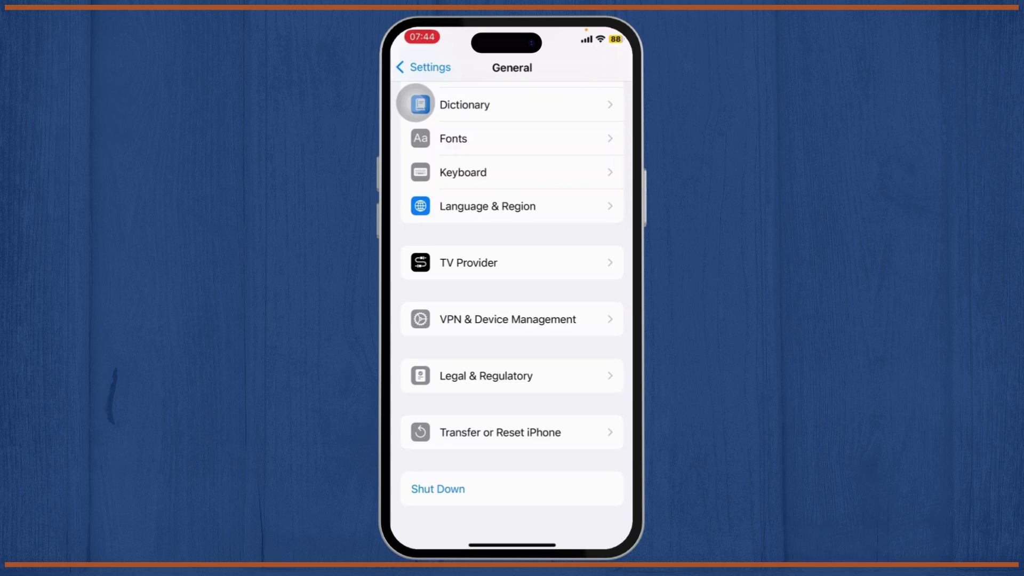
Leave Settings and return to the Home Screen
{"action": "key", "text": "super+1"}
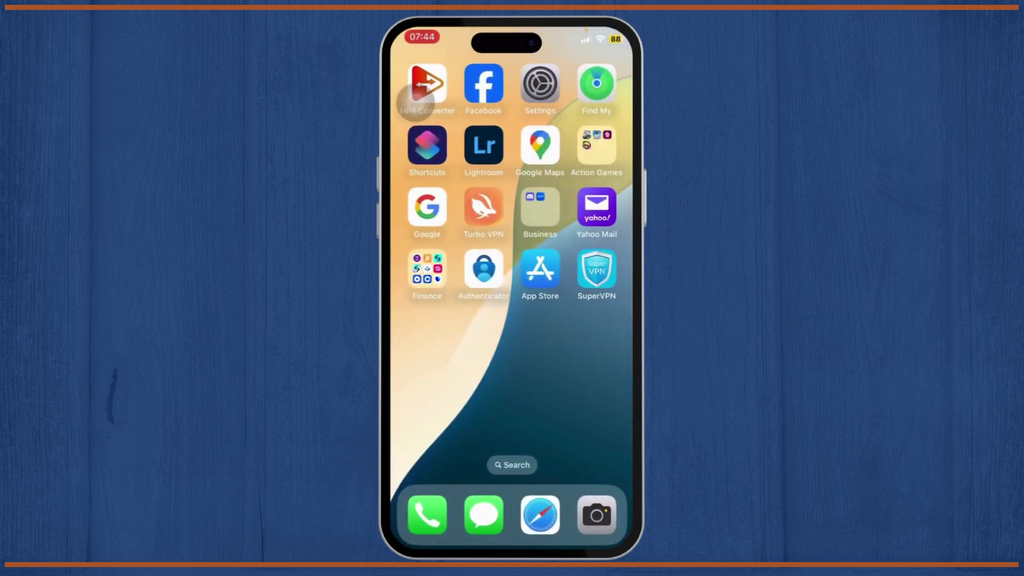